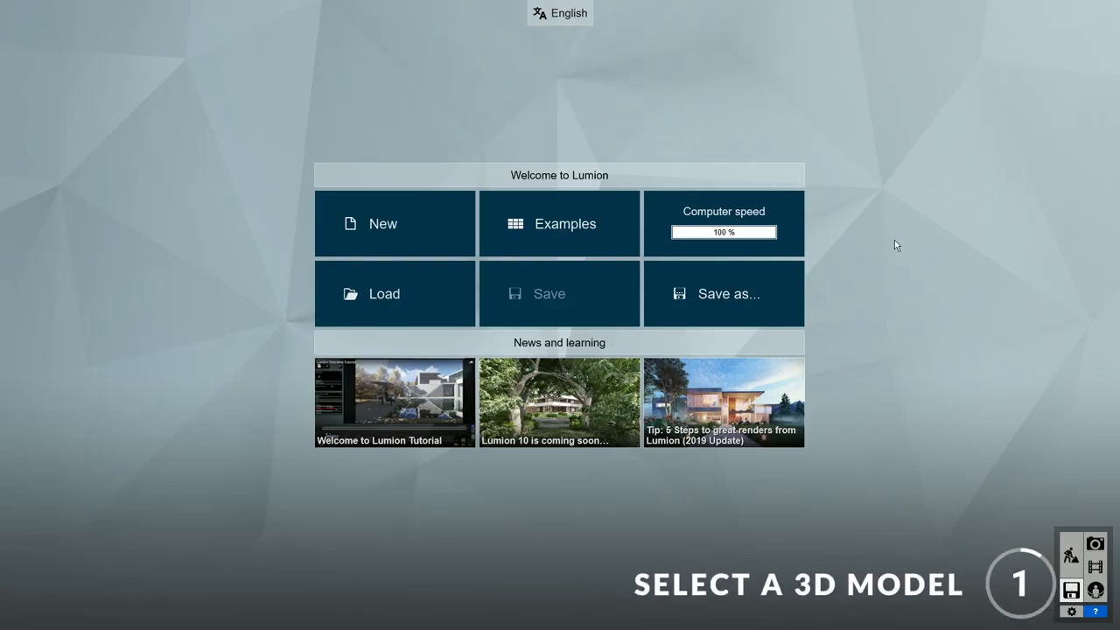
Create a new project with the SketchUp model My Project, based on the suburban street template with the empty corner lot
{"action": "left_click", "coordinate": [399, 219]}
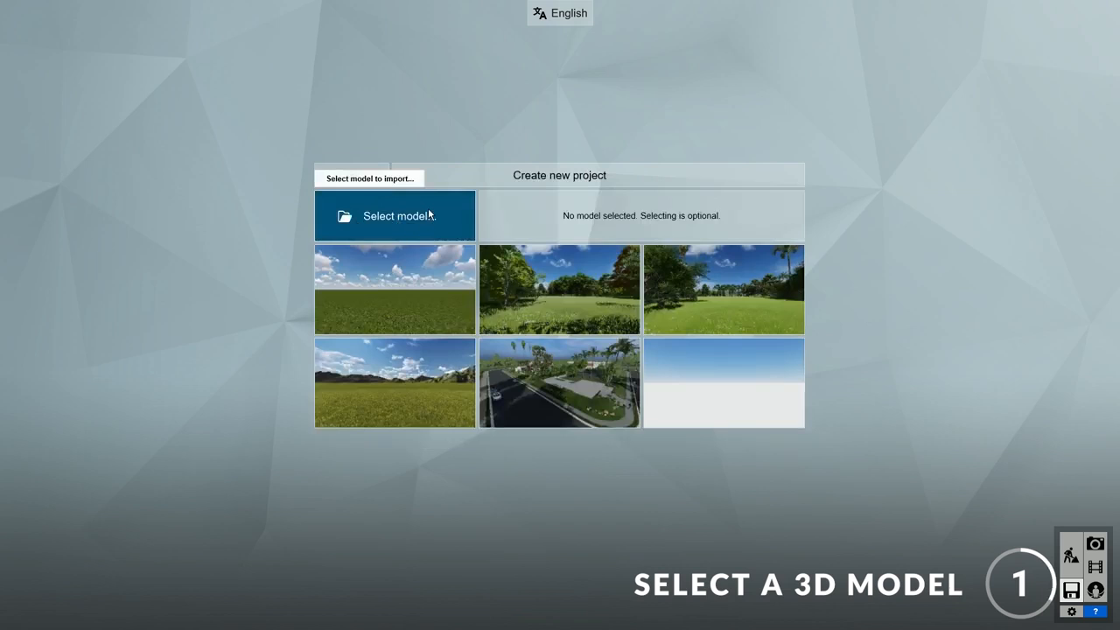
{"action": "left_click", "coordinate": [429, 213]}
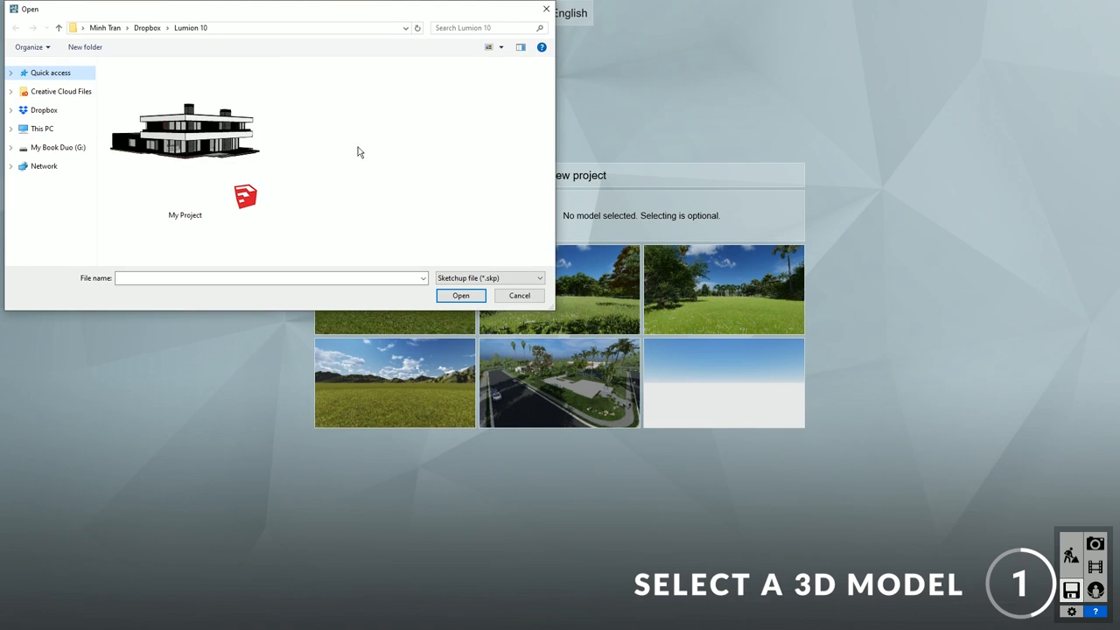
{"action": "left_click", "coordinate": [479, 278]}
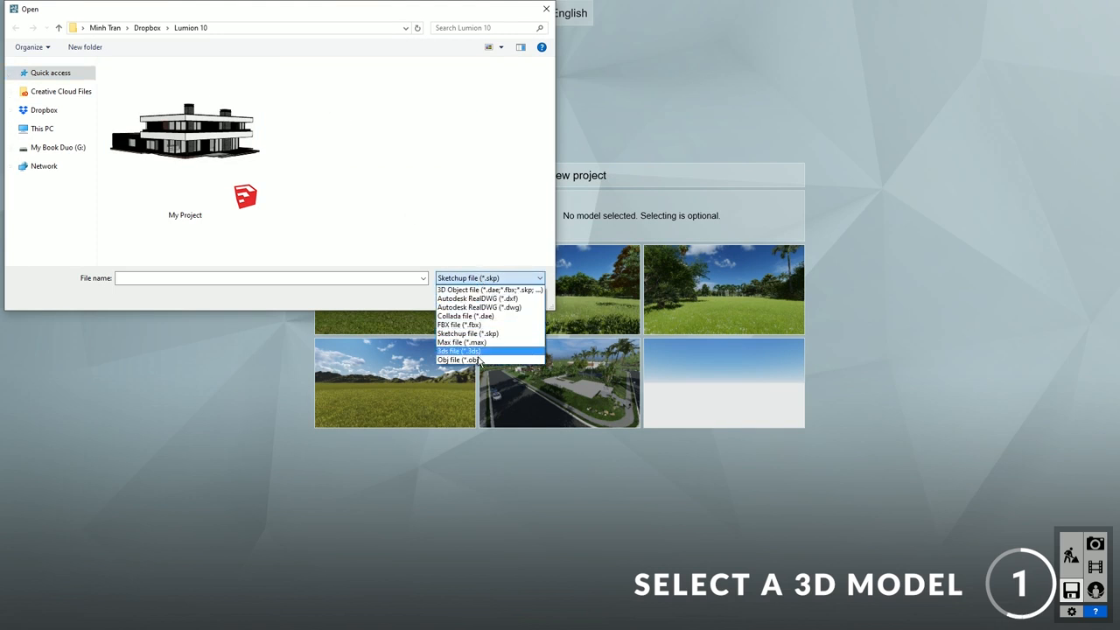
{"action": "left_click", "coordinate": [478, 280]}
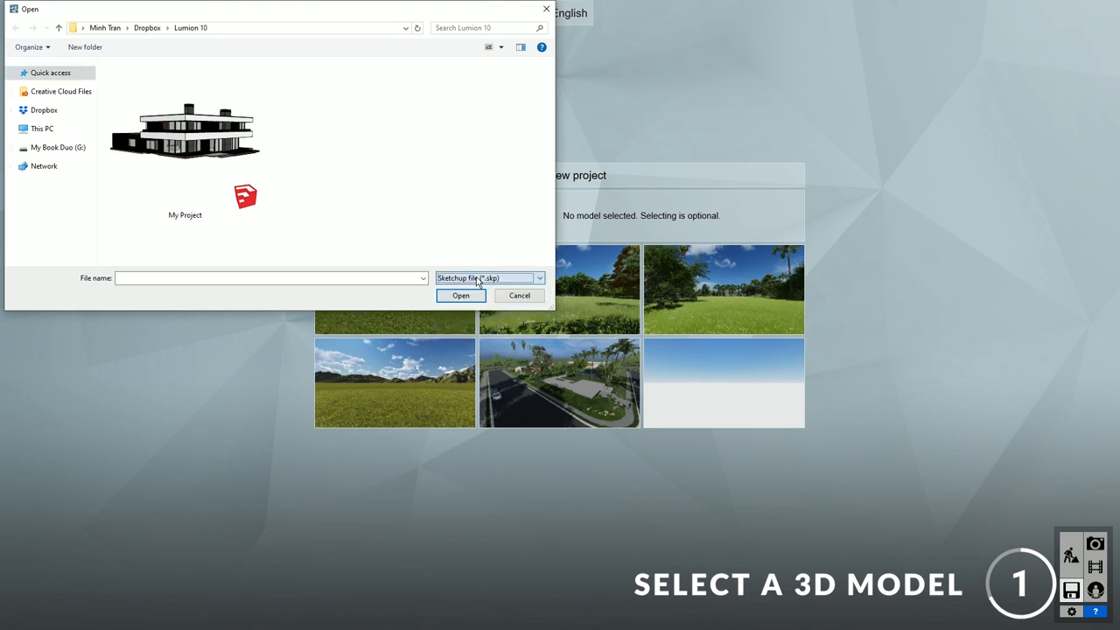
{"action": "left_click", "coordinate": [221, 153]}
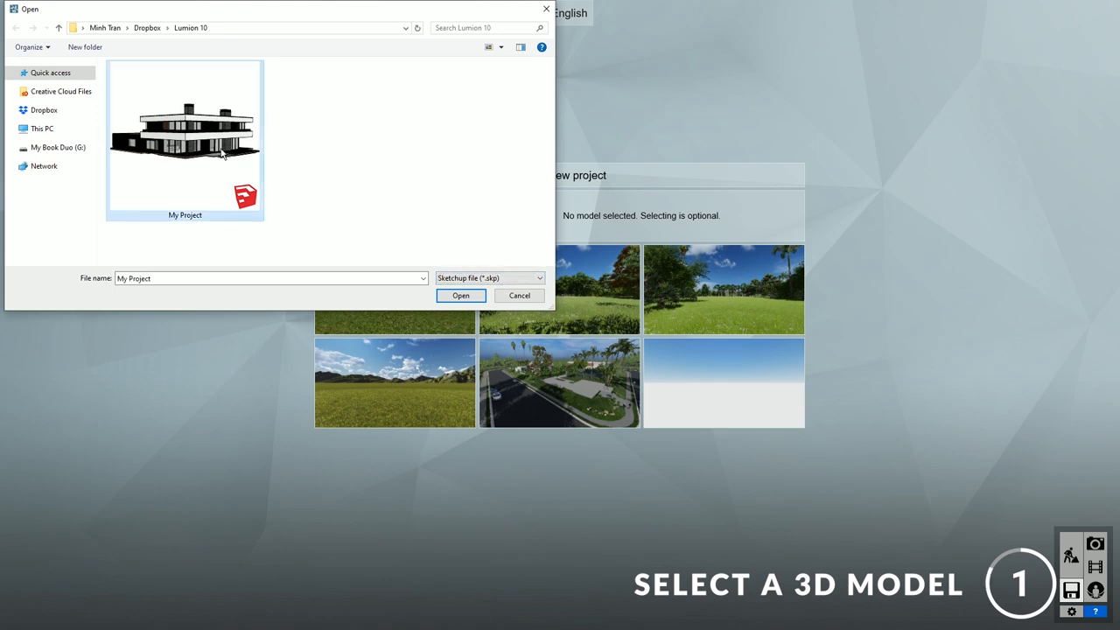
{"action": "left_click", "coordinate": [461, 296]}
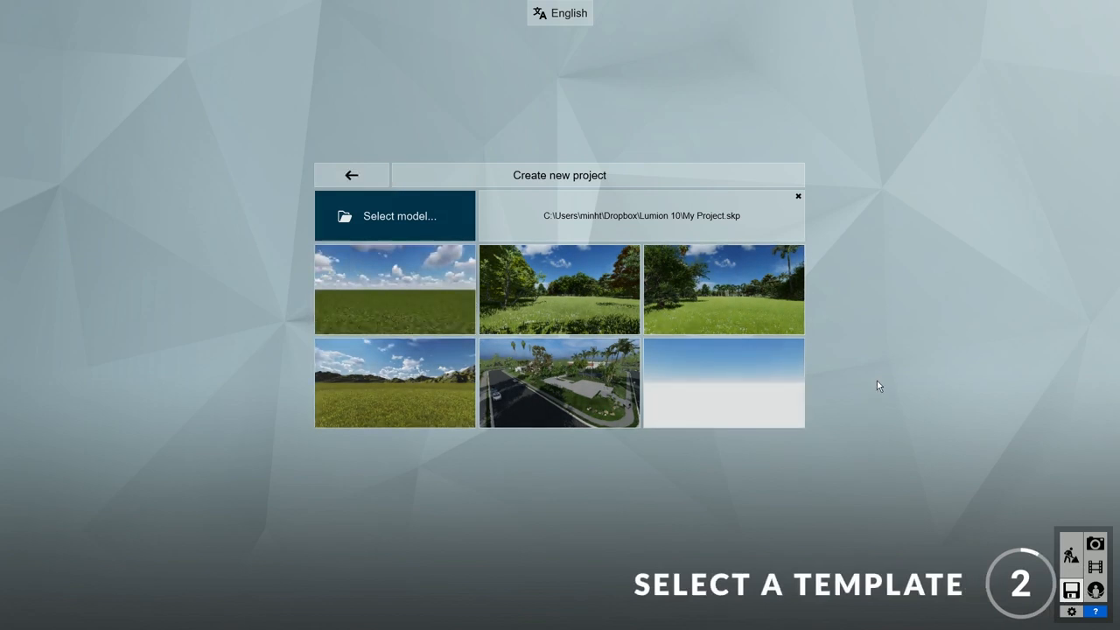
{"action": "left_click", "coordinate": [587, 390]}
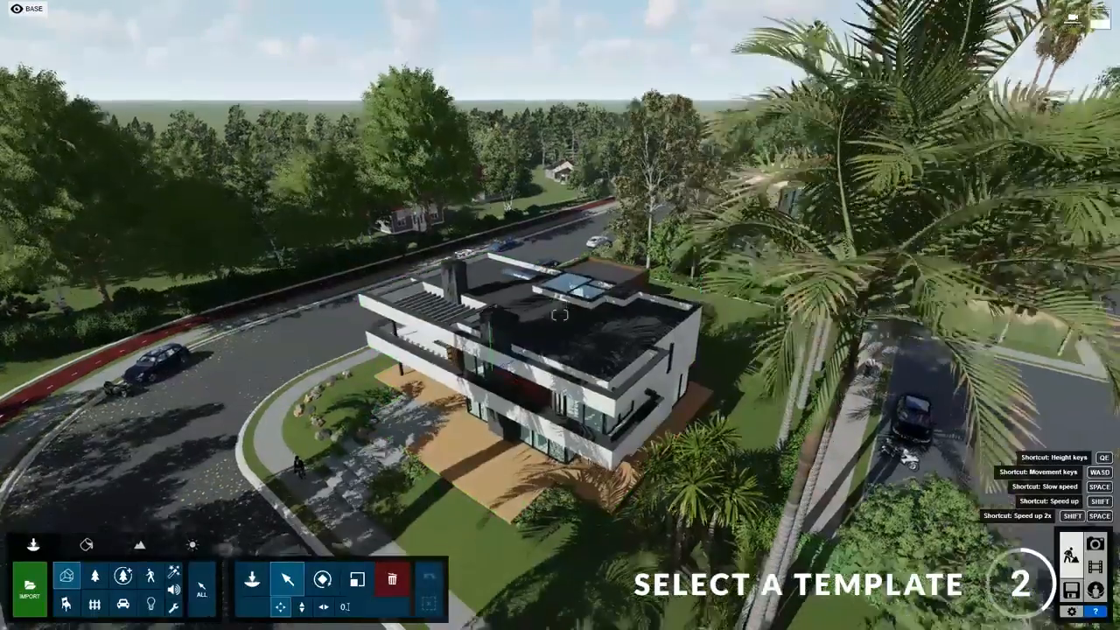
Try moving the imported house across its lot, and undo the move
{"action": "key", "text": "e"}
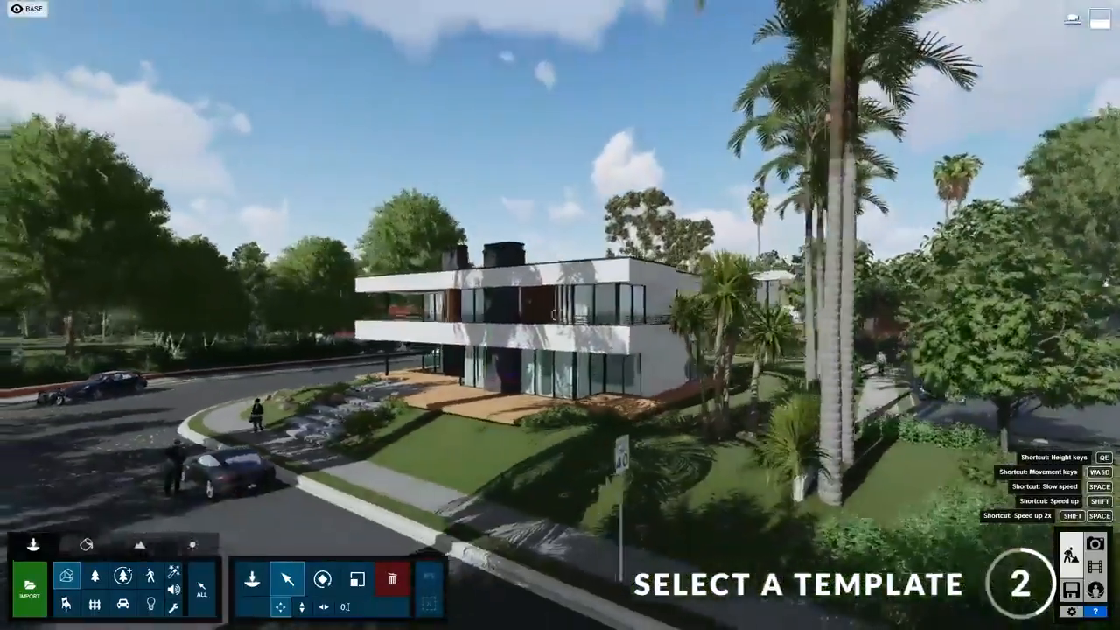
{"action": "key", "text": "a"}
{"action": "right_click_drag", "start_coordinate": [490, 390], "coordinate": [569, 389]}
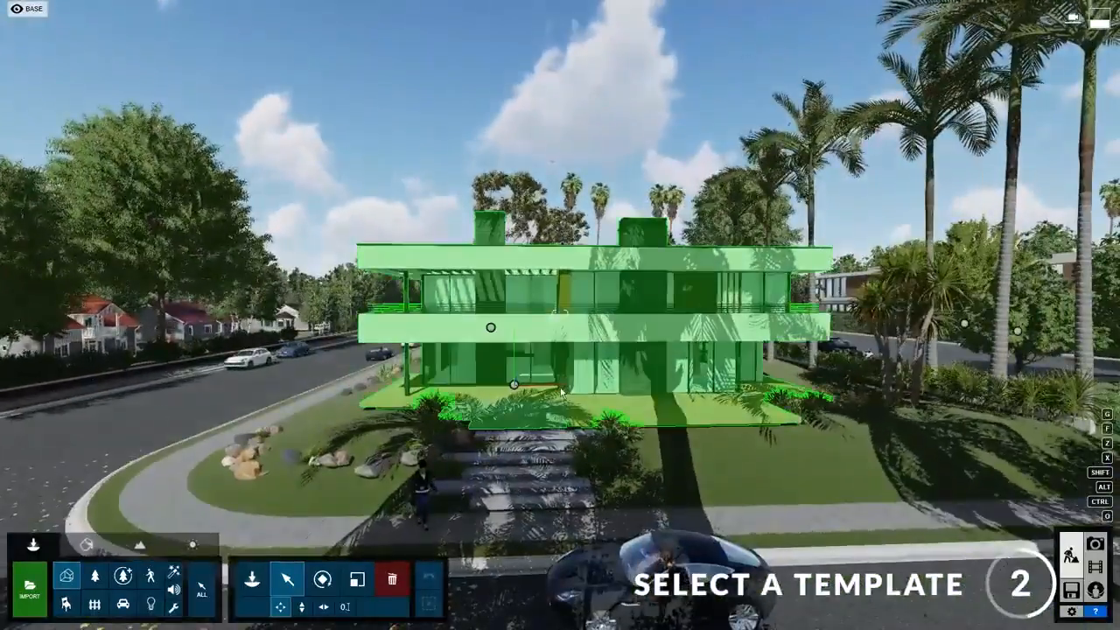
{"action": "left_click", "coordinate": [542, 376]}
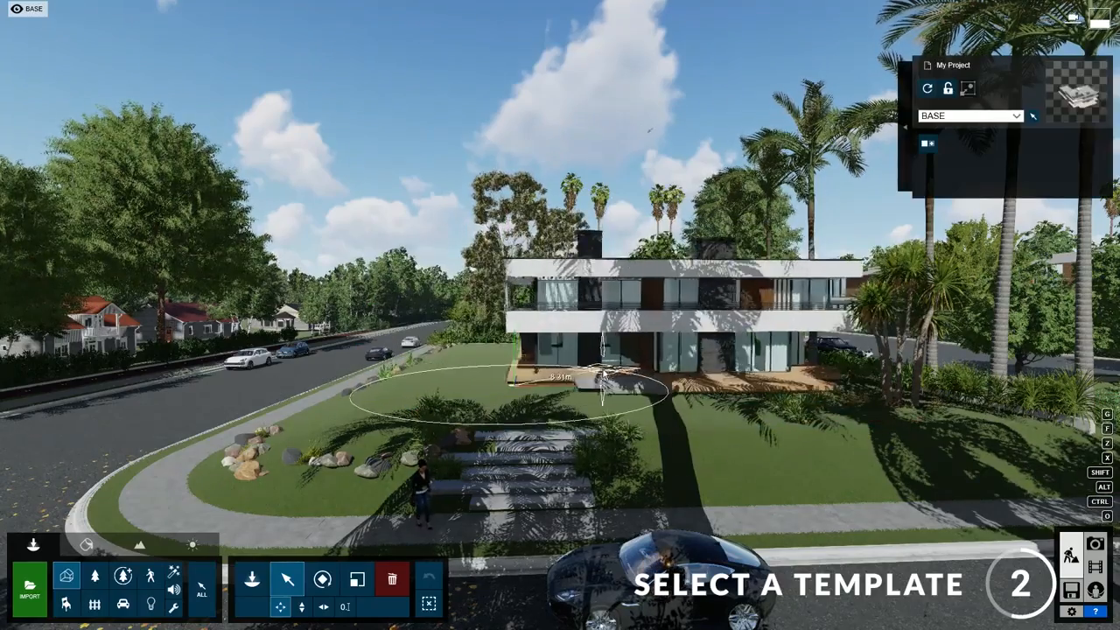
{"action": "left_click_drag", "start_coordinate": [516, 371], "coordinate": [516, 369]}
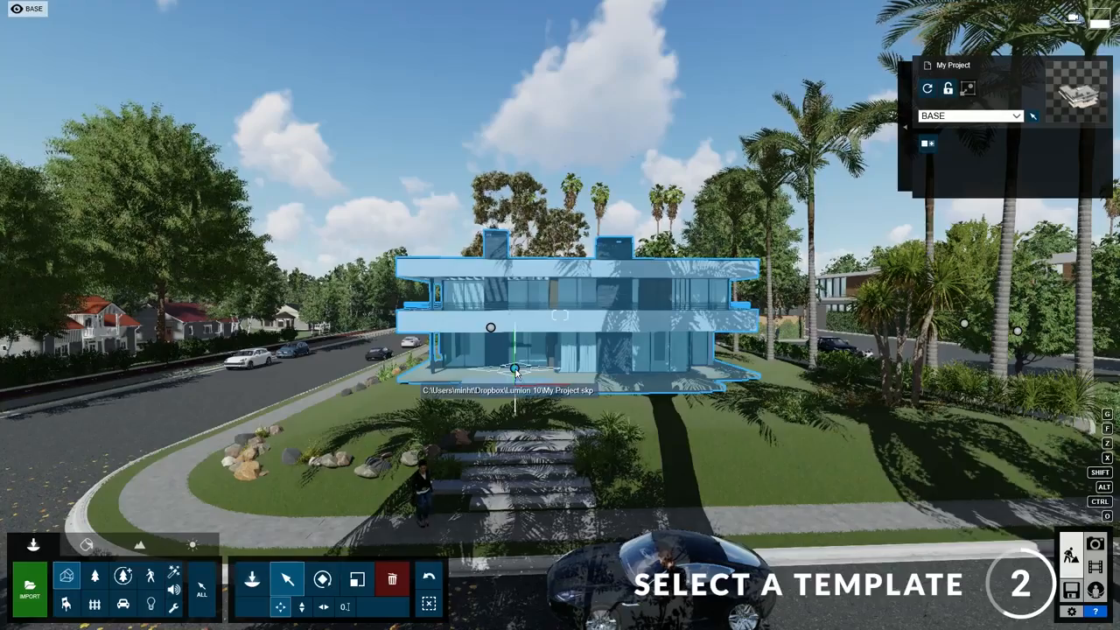
{"action": "left_click", "coordinate": [429, 579]}
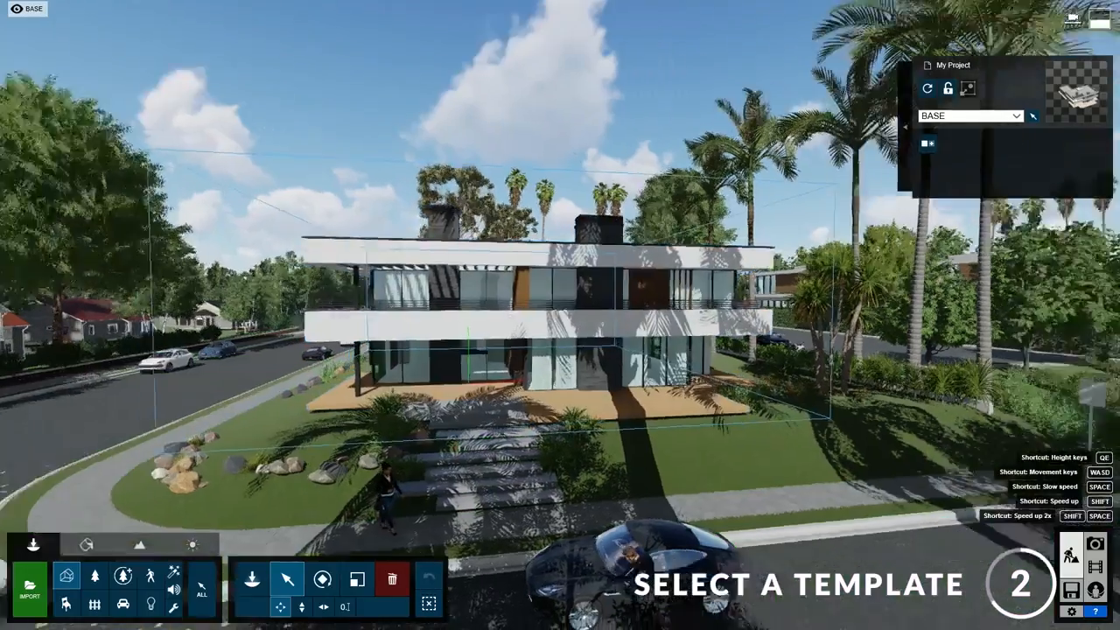
Examine how the imported house sits on its corner lot, from the front, the side and across the street
{"action": "key", "text": "a"}
{"action": "right_click_drag", "start_coordinate": [553, 314], "coordinate": [516, 280]}
{"action": "key", "text": "e"}
{"action": "key", "text": "q"}
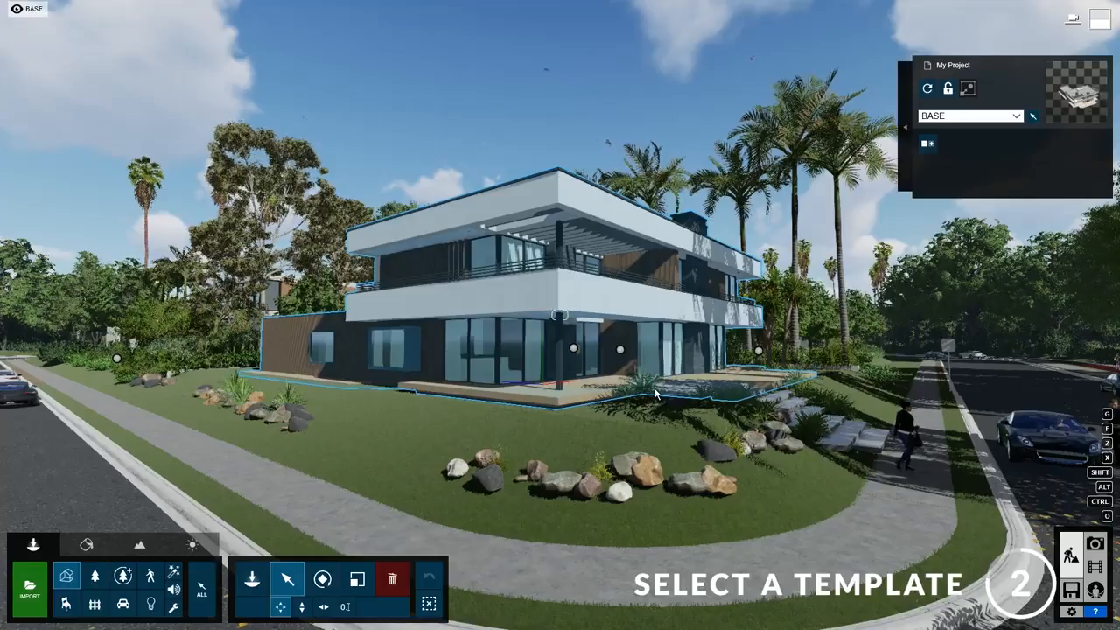
{"action": "key", "text": "s"}
{"action": "key", "text": "d"}
{"action": "right_click_drag", "start_coordinate": [655, 395], "coordinate": [534, 412]}
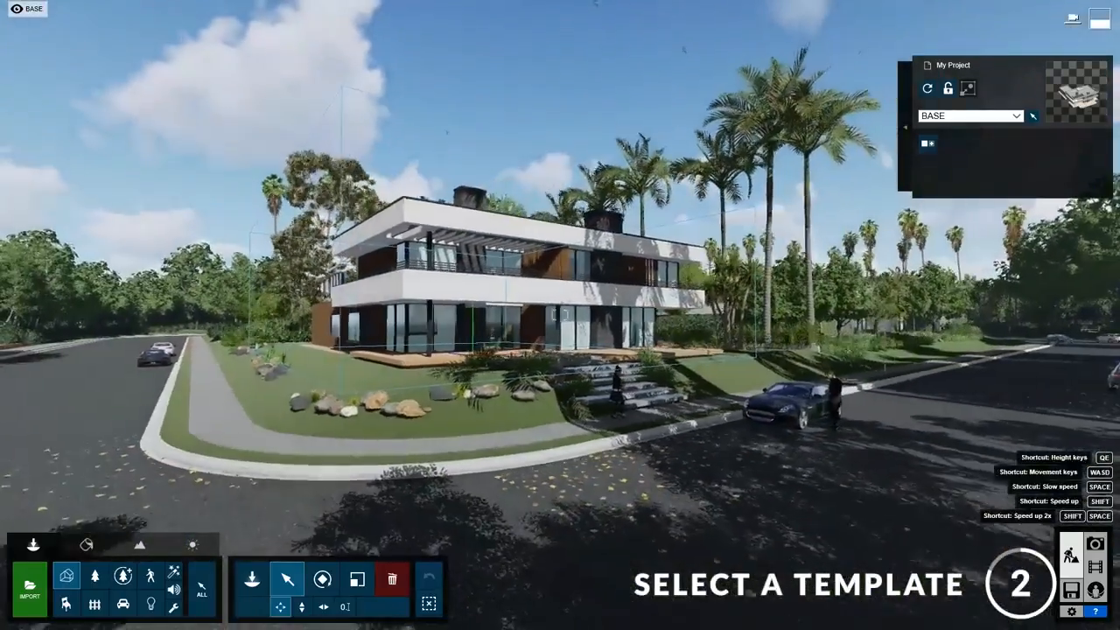
{"action": "key", "text": "e"}
{"action": "right_click_drag", "start_coordinate": [561, 314], "coordinate": [579, 313]}
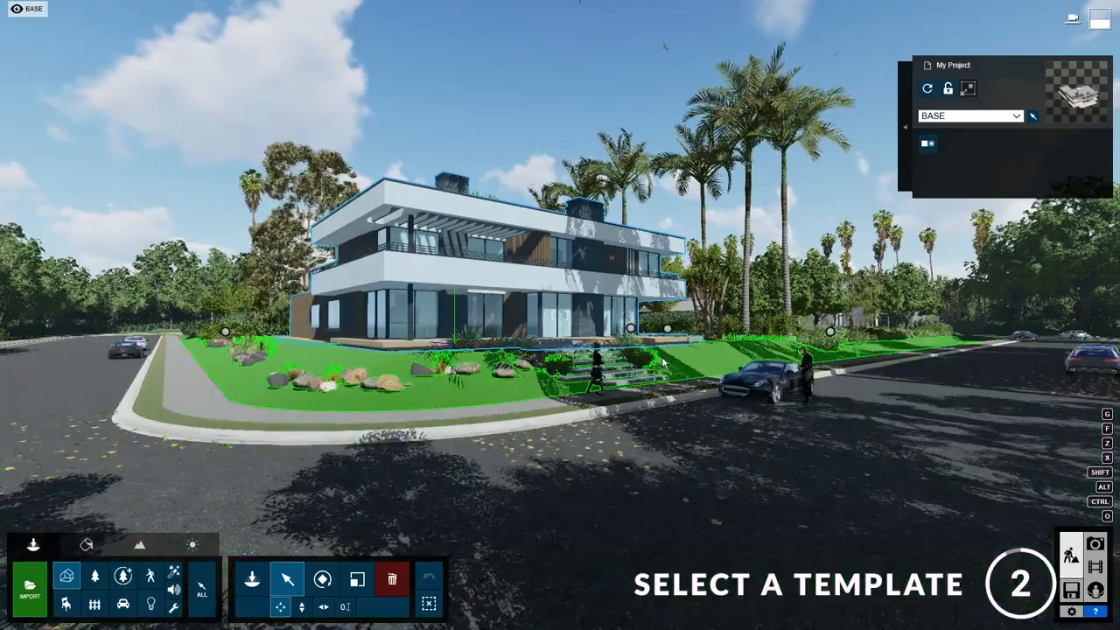
{"action": "right_click_drag", "start_coordinate": [550, 370], "coordinate": [504, 358]}
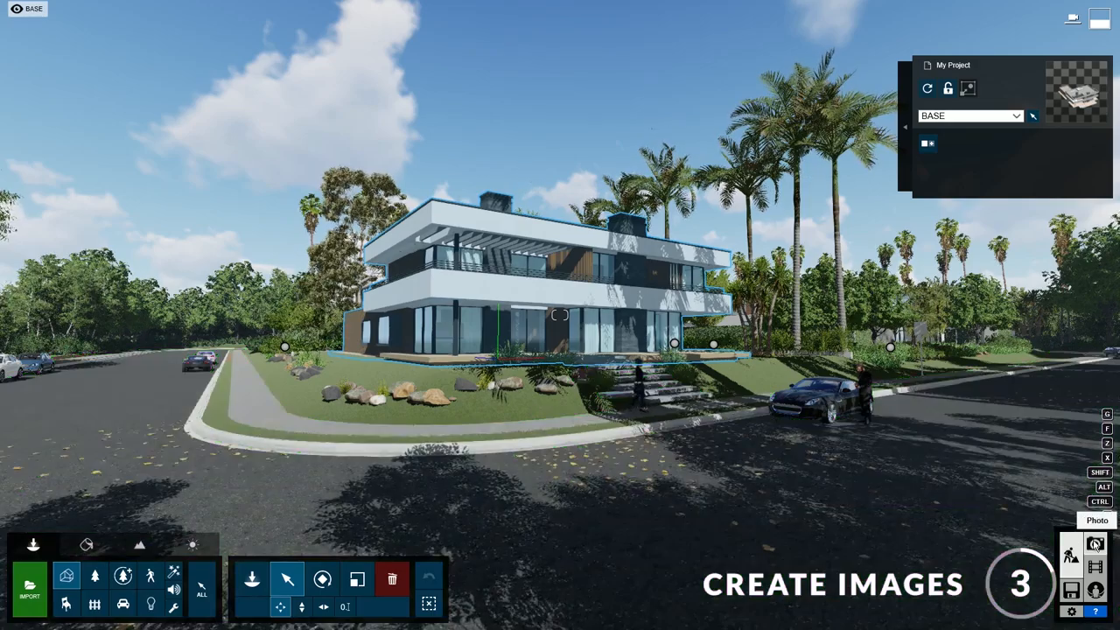
Review the prepared photos 1 to 4 in Photo mode
{"action": "left_click", "coordinate": [1095, 544]}
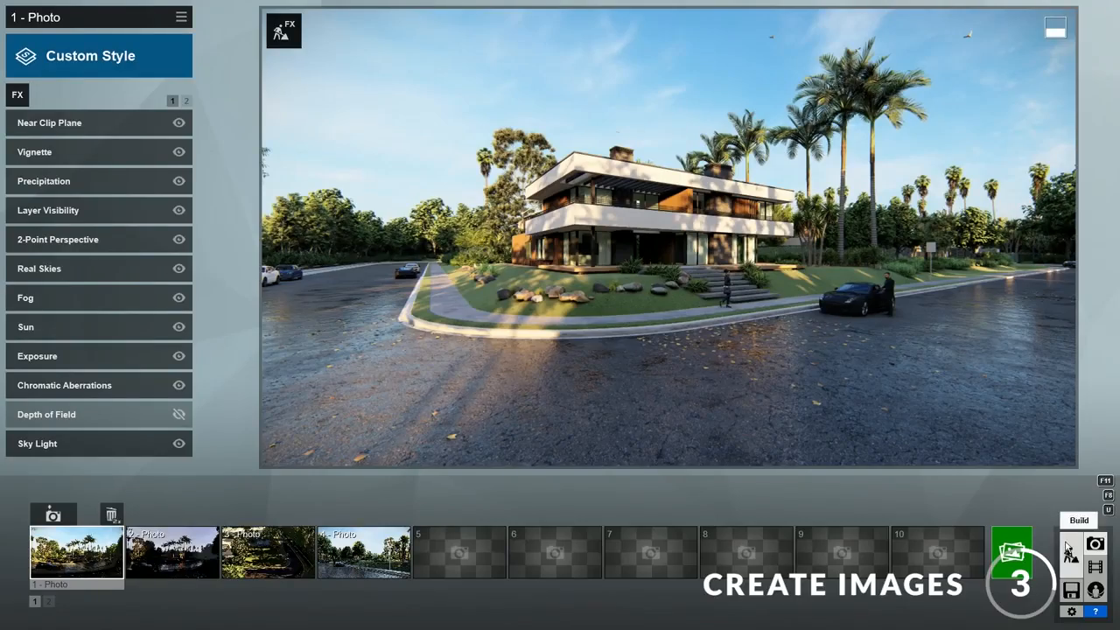
{"action": "left_click", "coordinate": [70, 563]}
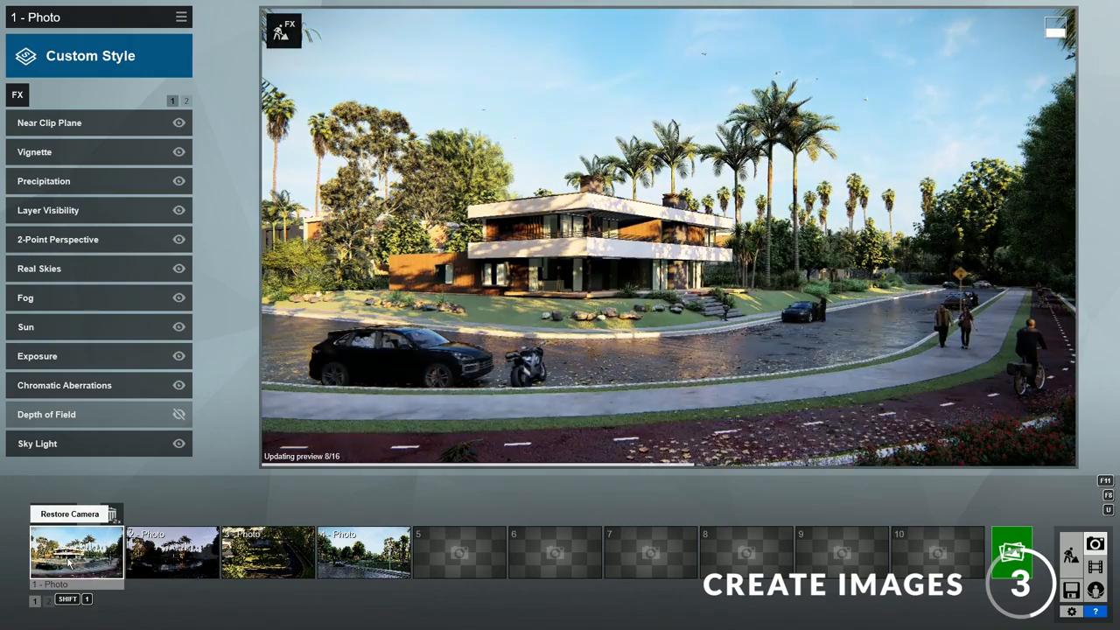
{"action": "left_click", "coordinate": [166, 567]}
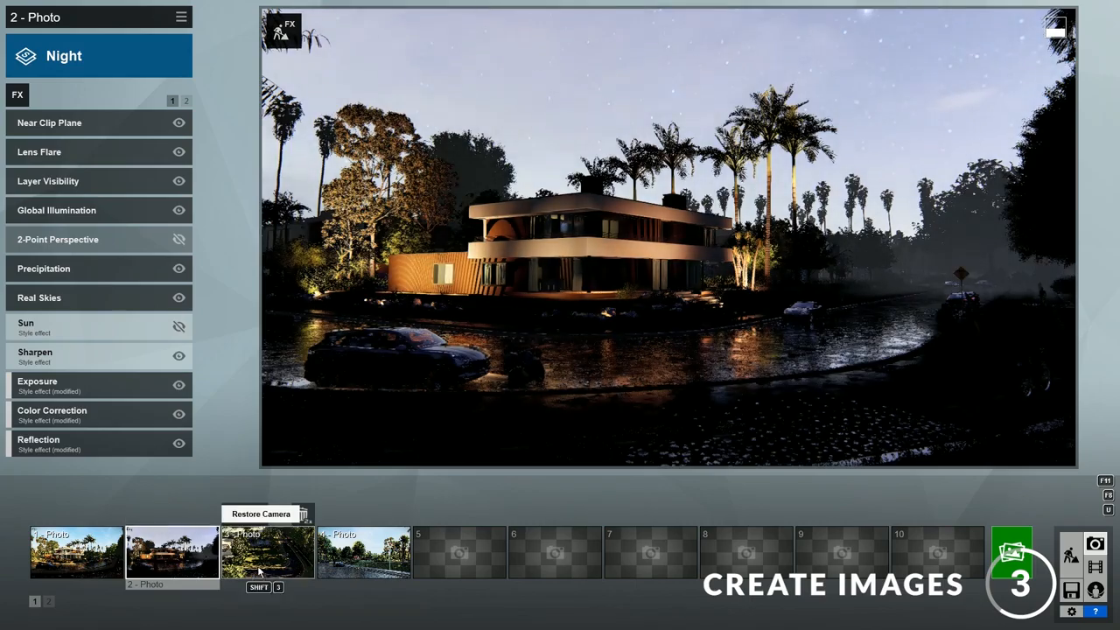
{"action": "left_click", "coordinate": [260, 568]}
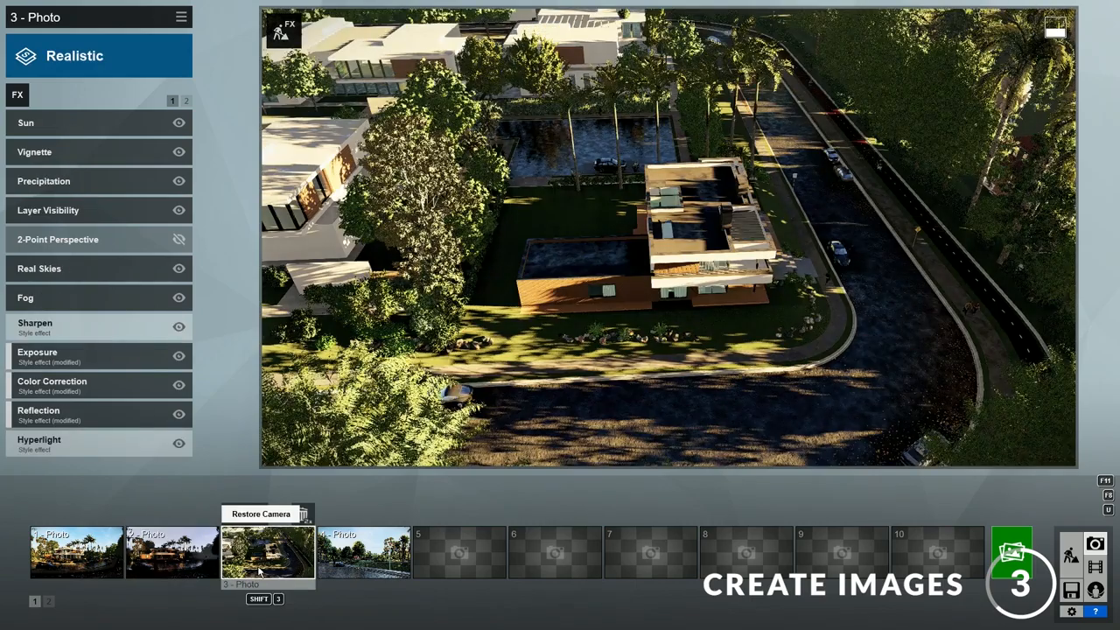
{"action": "left_click", "coordinate": [338, 566]}
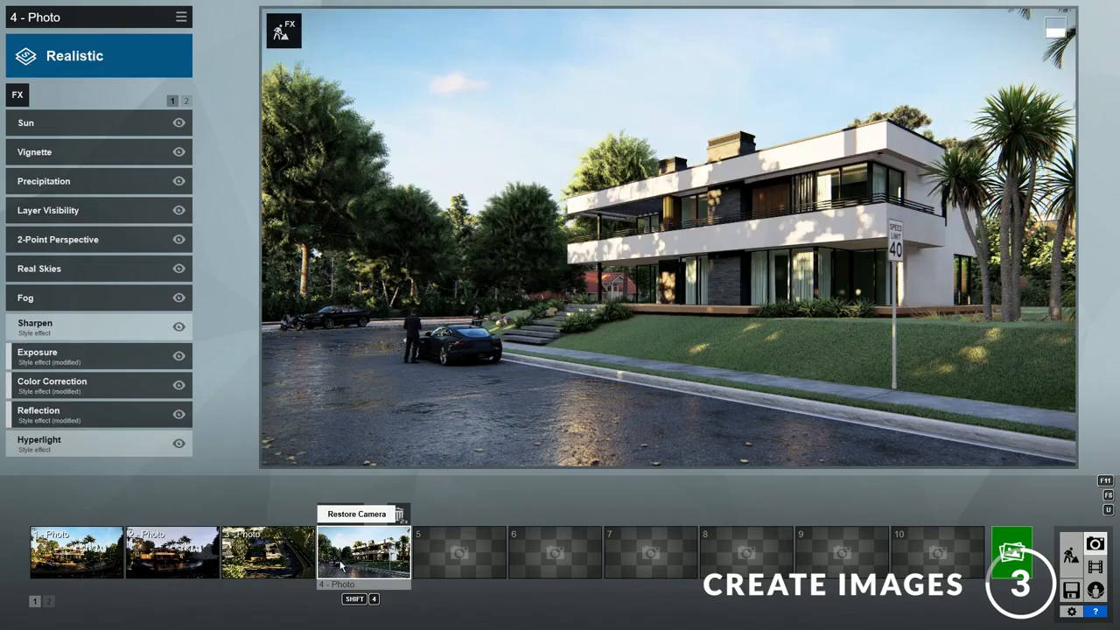
Frame the house's street front behind the parked black car and store the camera view in empty photo slot 5
{"action": "left_click", "coordinate": [455, 560]}
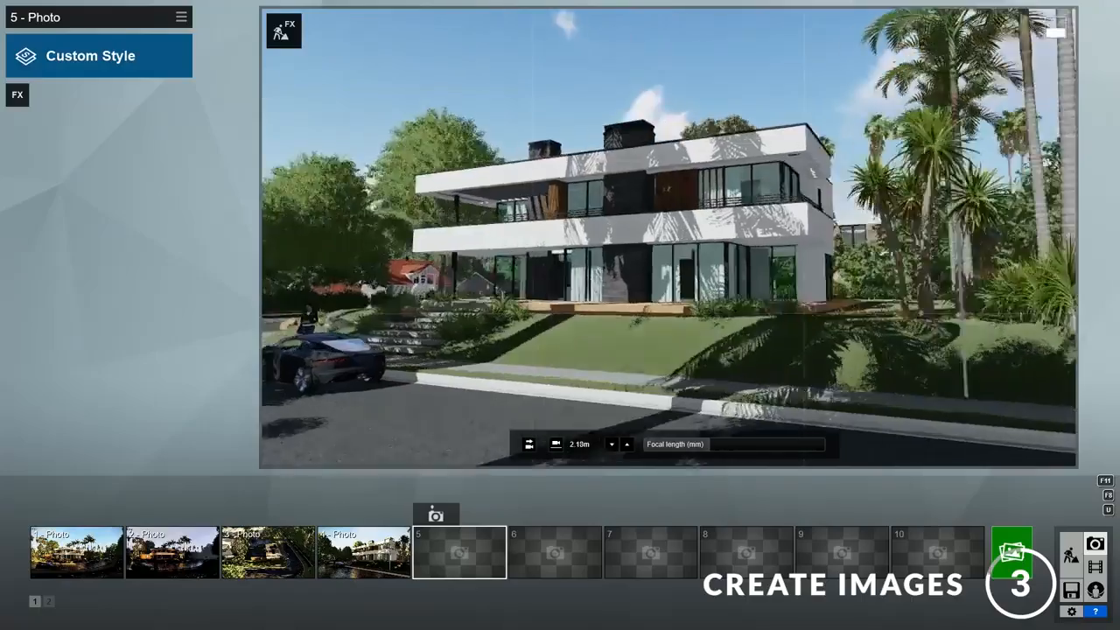
{"action": "key", "text": "w"}
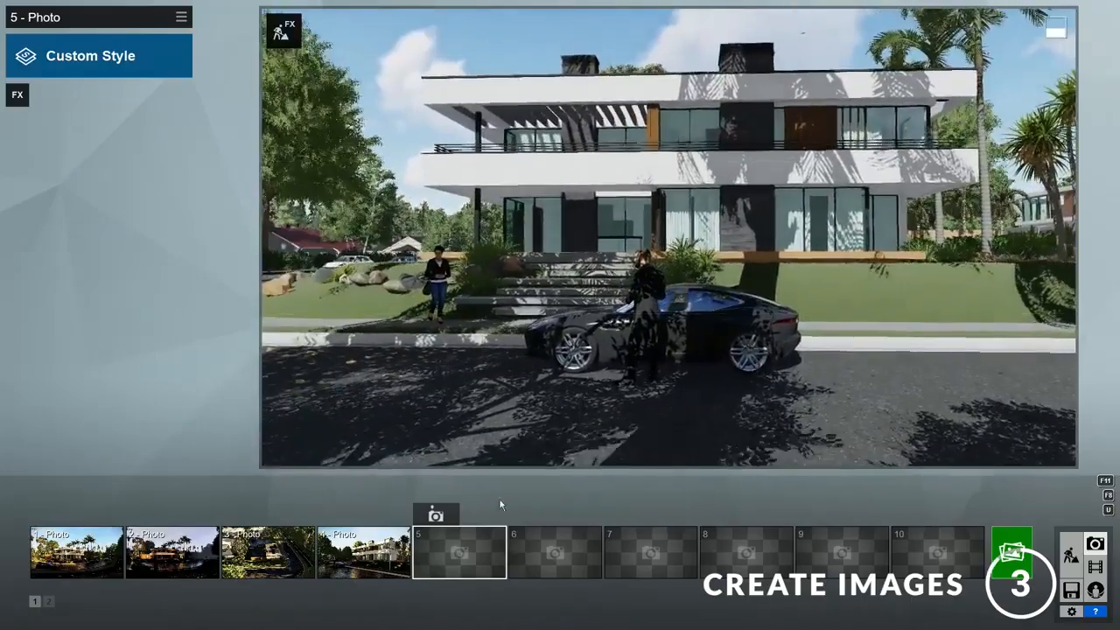
{"action": "left_click", "coordinate": [555, 444]}
{"action": "key", "text": "w"}
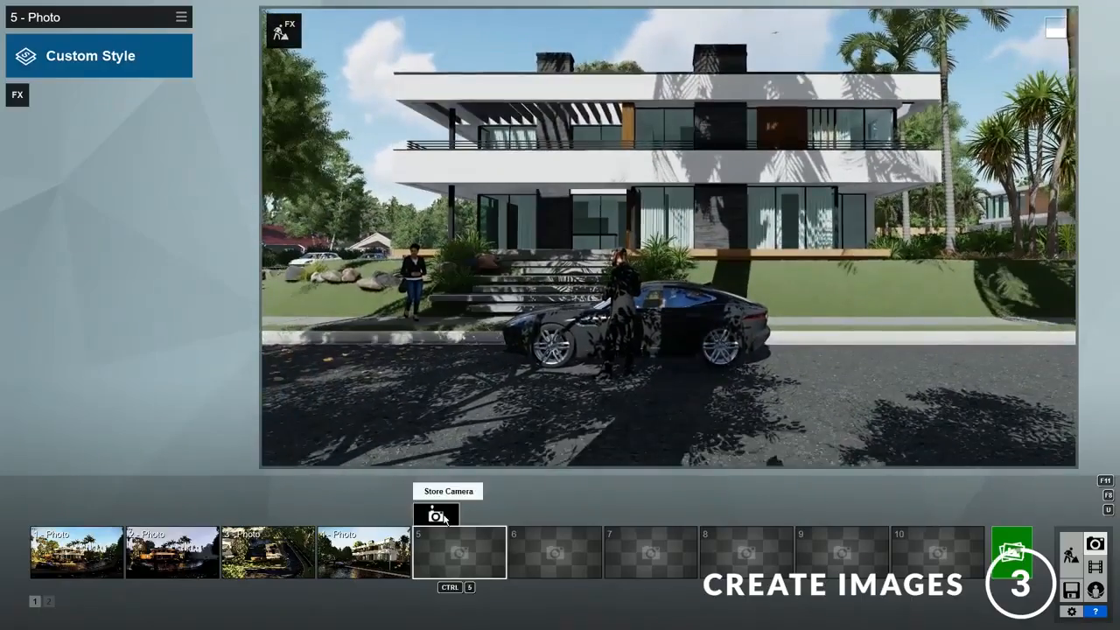
{"action": "left_click", "coordinate": [436, 516]}
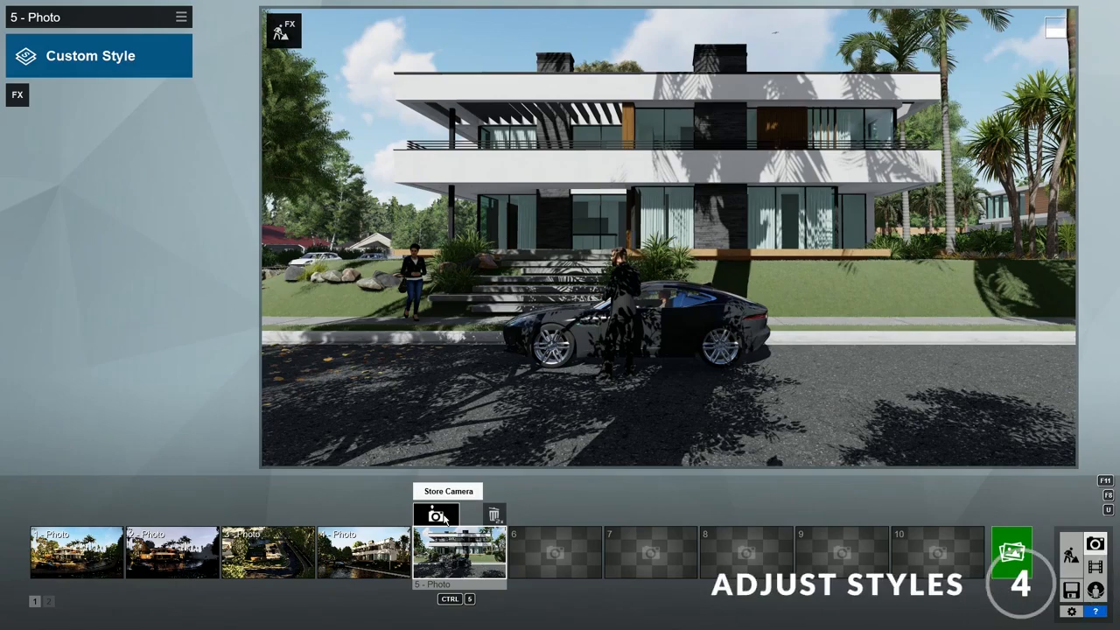
Change photo 1's Real Skies effect to the purple-pink Sunset sky and rotate the sky's heading
{"action": "left_click", "coordinate": [70, 548]}
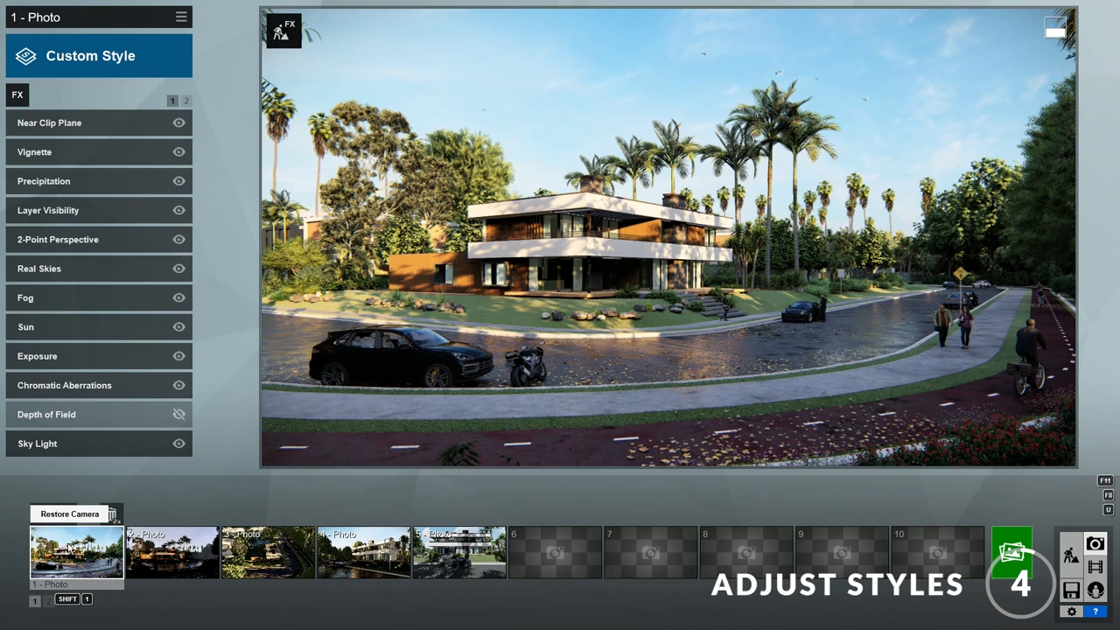
{"action": "mouse_move", "coordinate": [223, 205]}
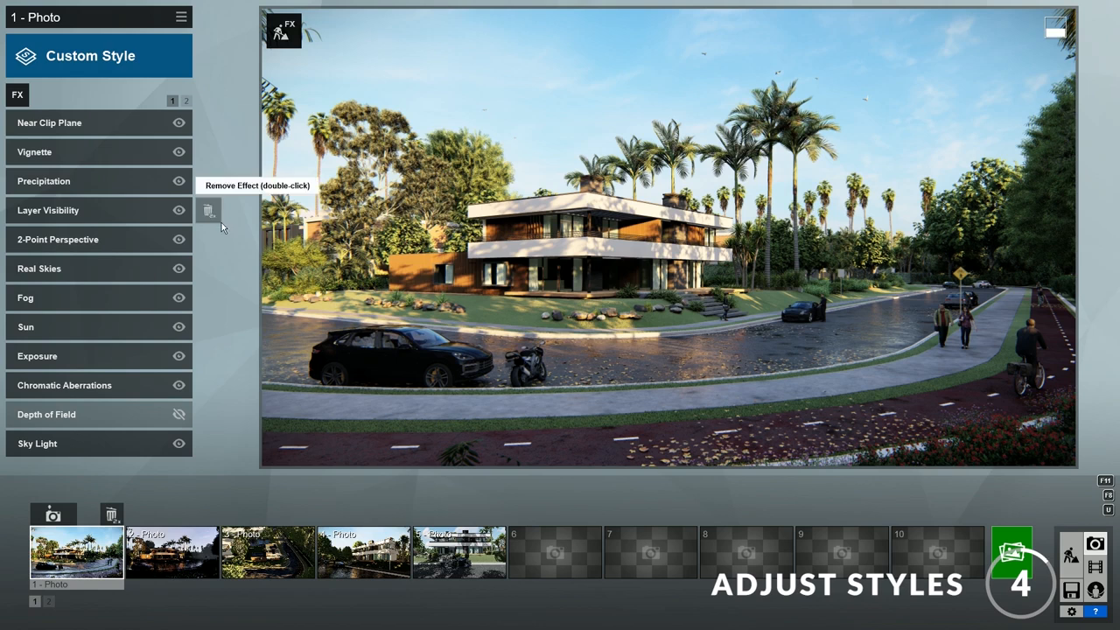
{"action": "left_click", "coordinate": [85, 278]}
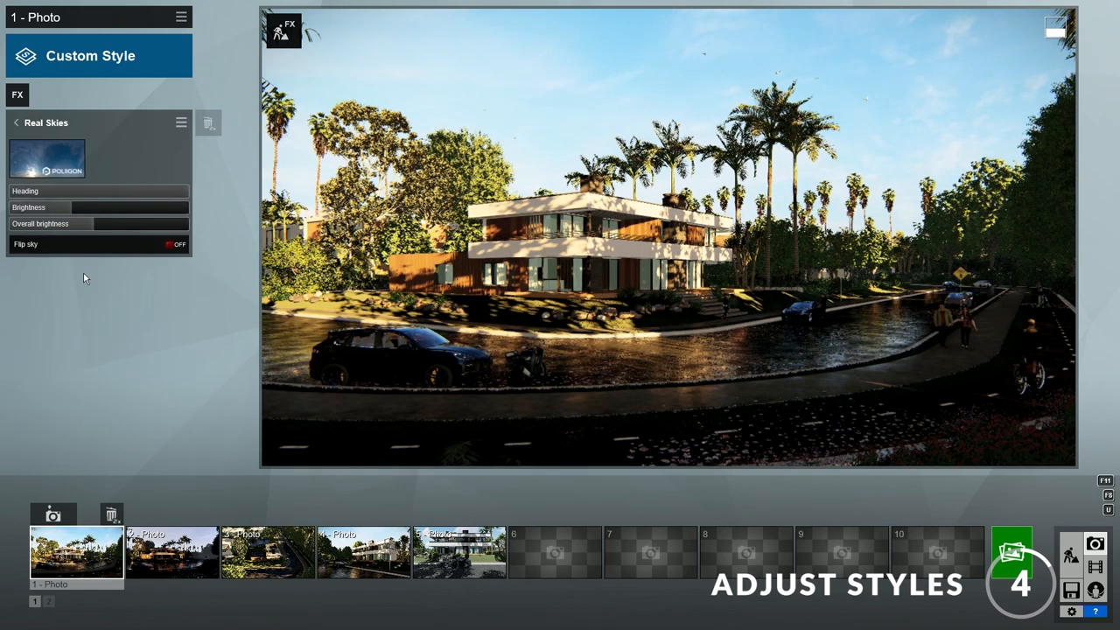
{"action": "left_click", "coordinate": [56, 168]}
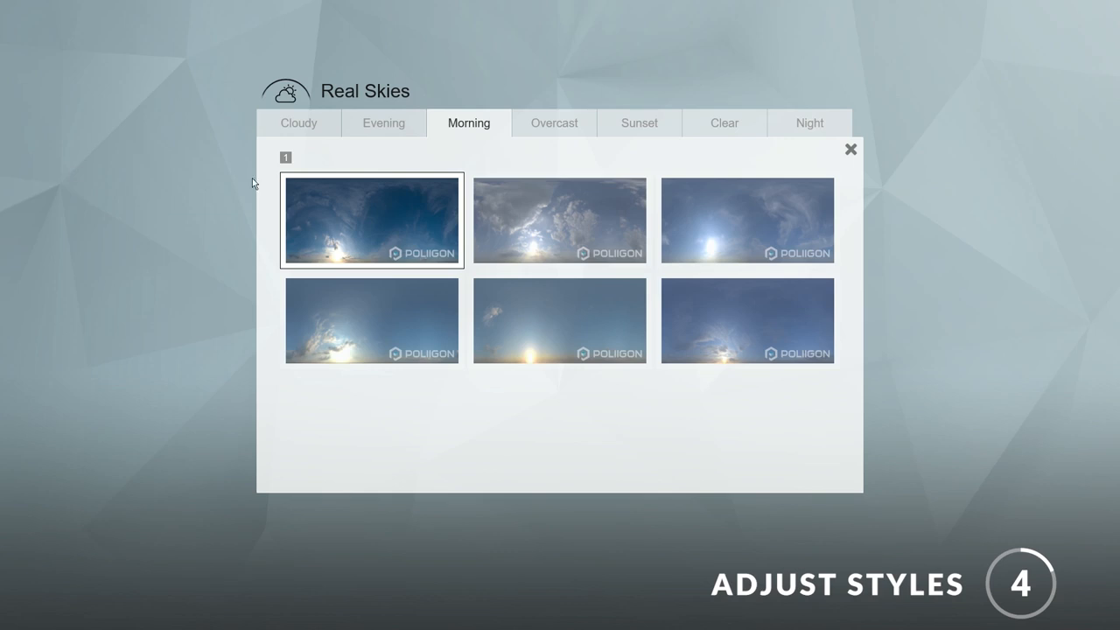
{"action": "left_click", "coordinate": [645, 133]}
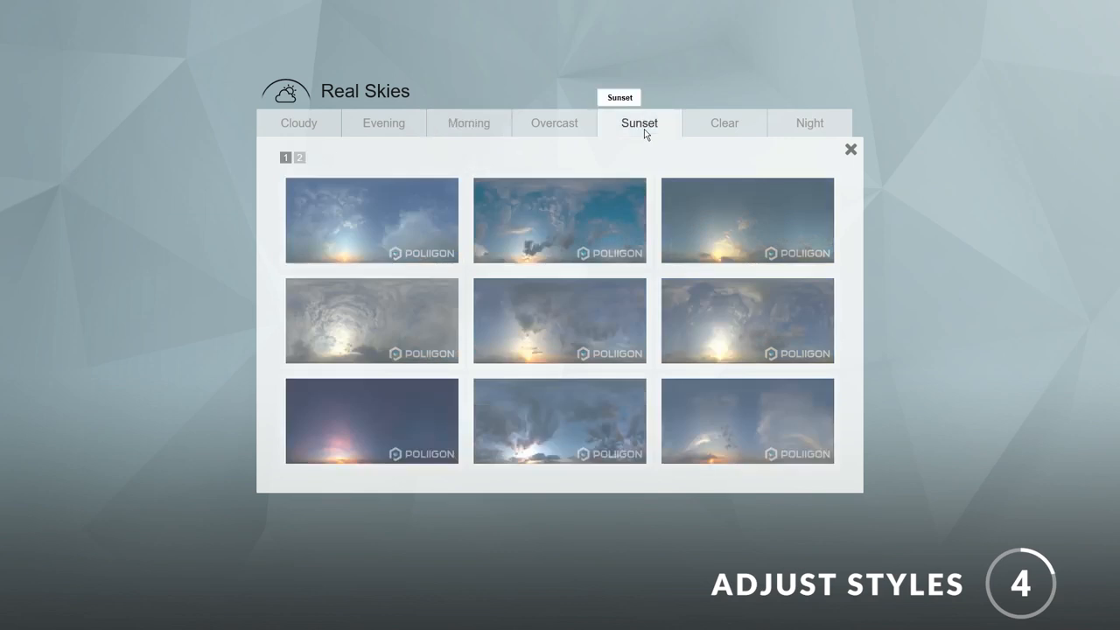
{"action": "left_click", "coordinate": [346, 421]}
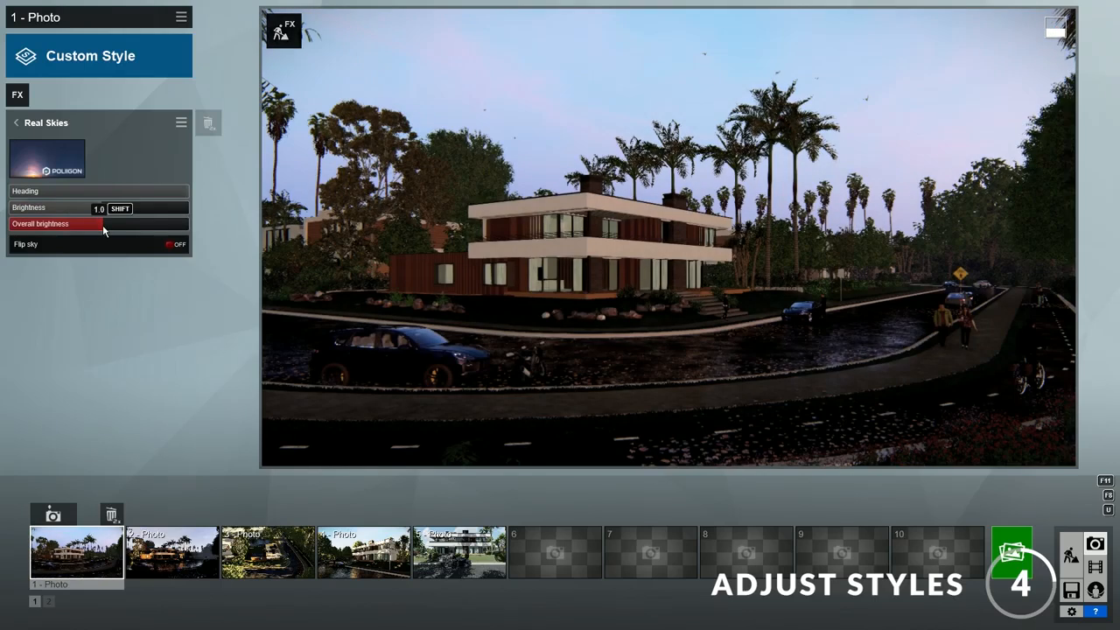
{"action": "mouse_move", "coordinate": [134, 193]}
{"action": "left_mouse_down"}
{"action": "mouse_move", "coordinate": [105, 197]}
{"action": "mouse_move", "coordinate": [154, 193]}
{"action": "left_mouse_up"}
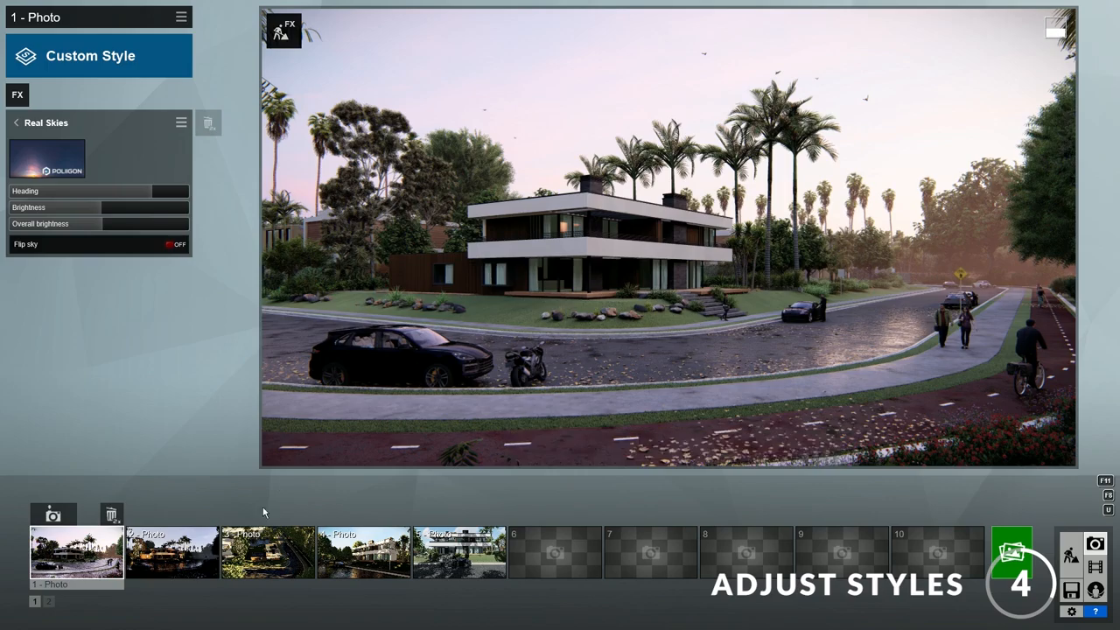
Compare the Night style of photo 2 with the Realistic style of photos 3 and 4
{"action": "left_click", "coordinate": [172, 551]}
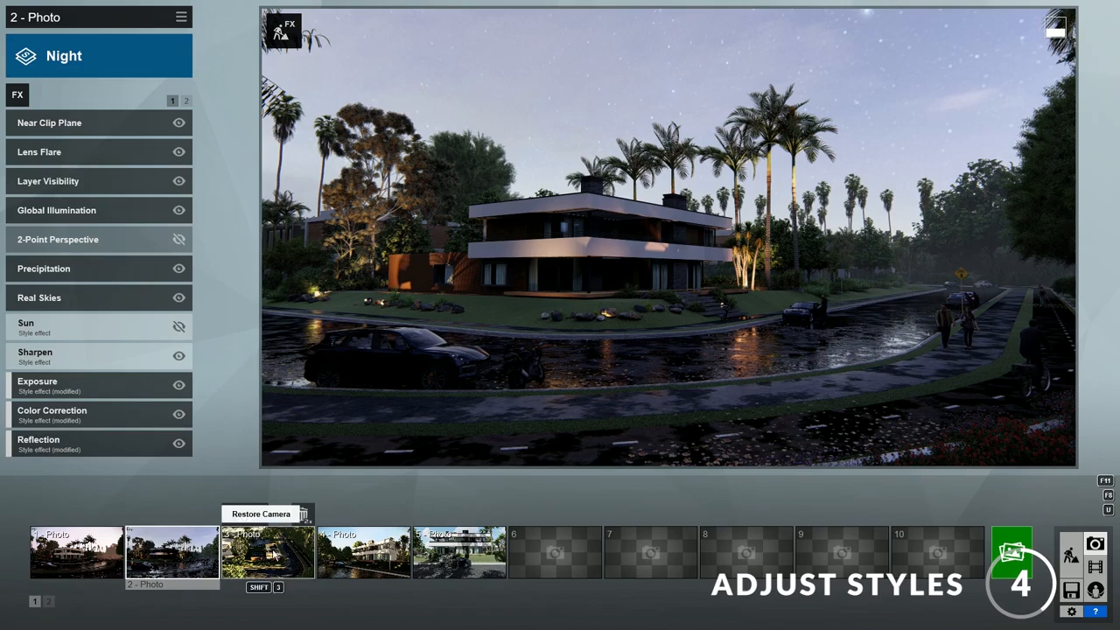
{"action": "left_click", "coordinate": [274, 553]}
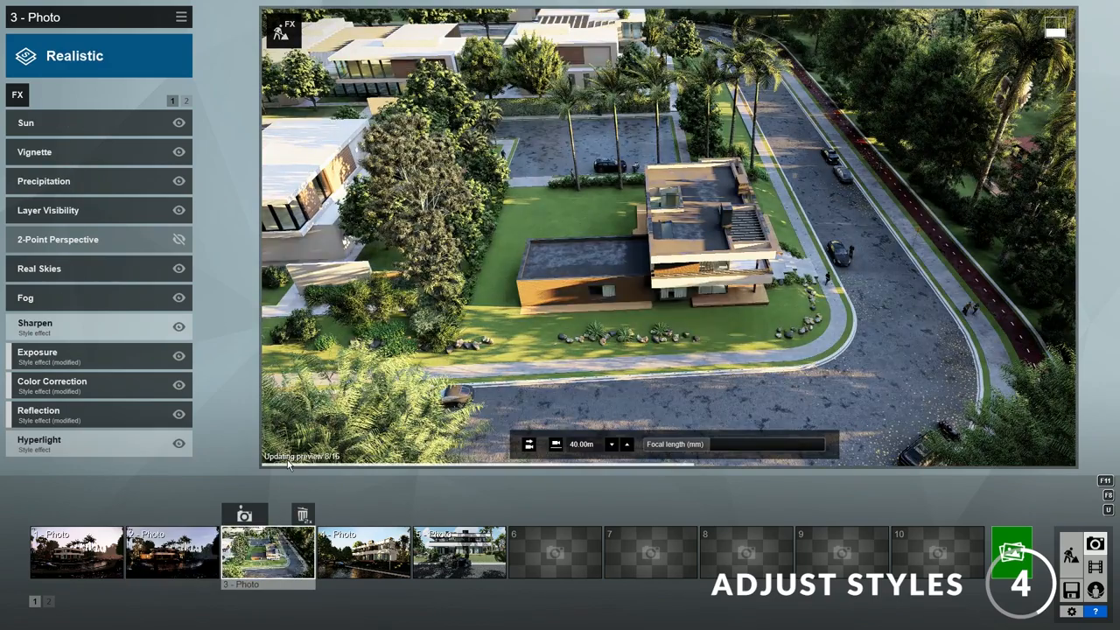
{"action": "left_click", "coordinate": [357, 543]}
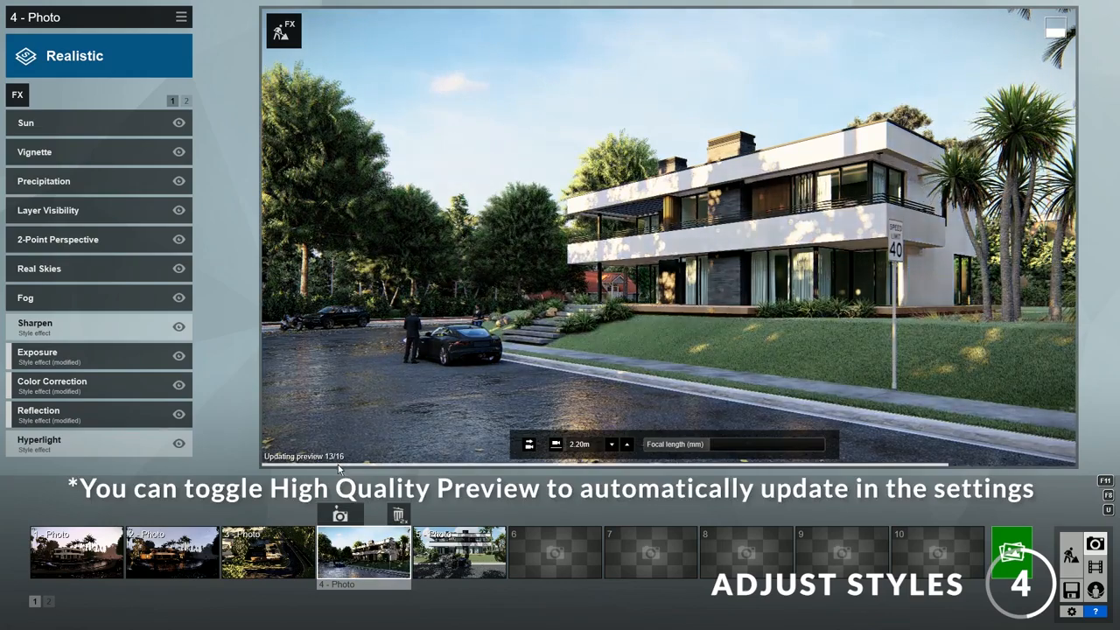
Check the settings for the option that enables high-quality preview and return to the photos
{"action": "left_click", "coordinate": [1072, 612]}
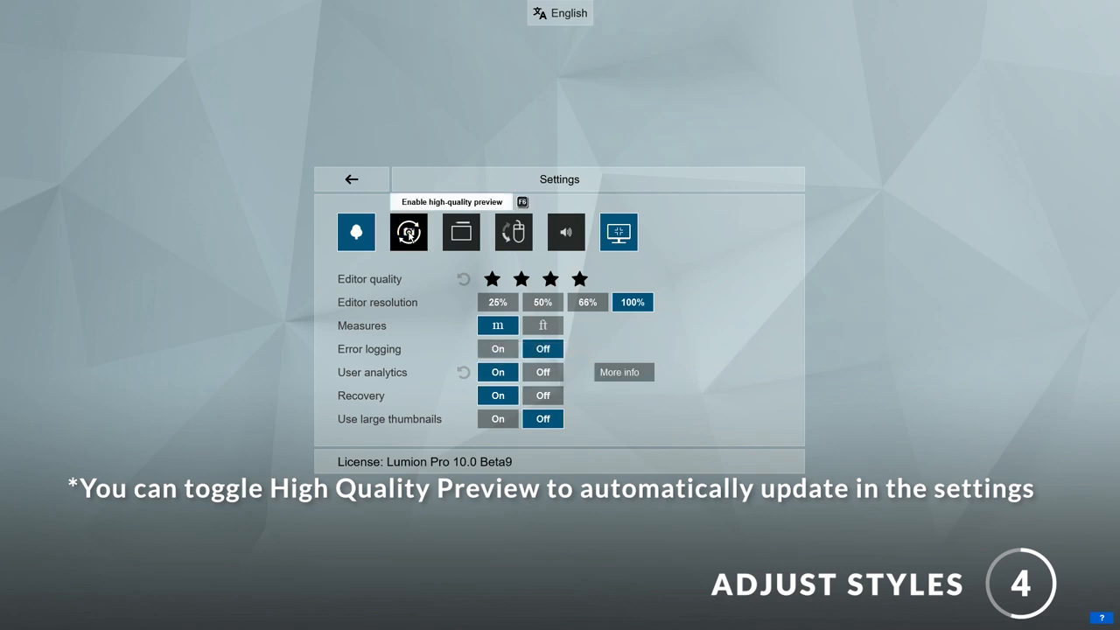
{"action": "left_click", "coordinate": [357, 186]}
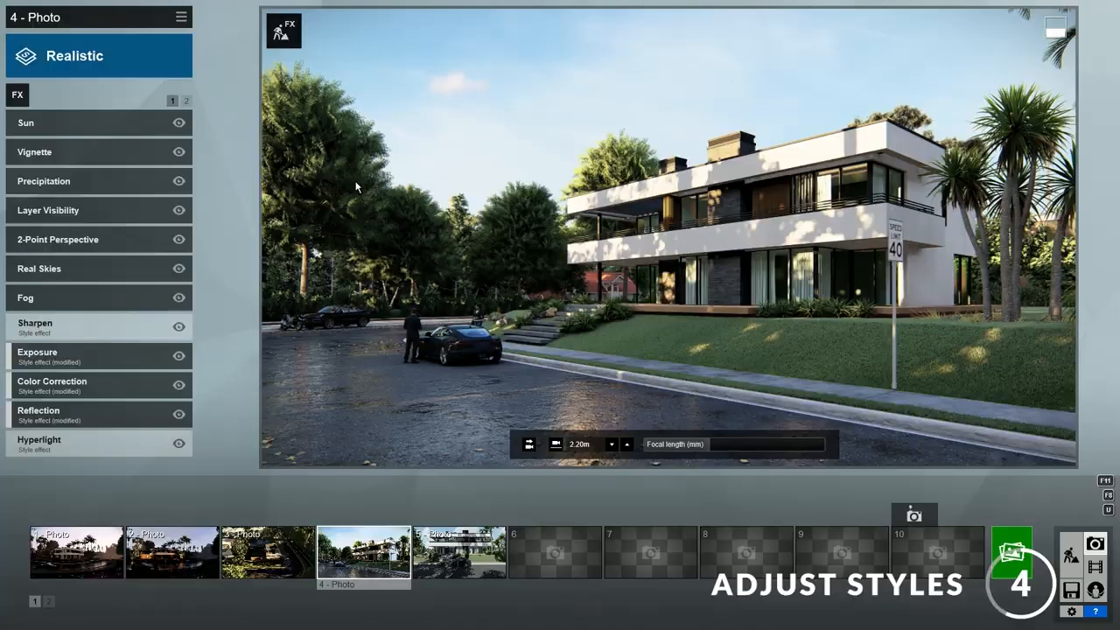
Apply the Realistic style to photo 5, the street-front view of the house
{"action": "left_click", "coordinate": [462, 563]}
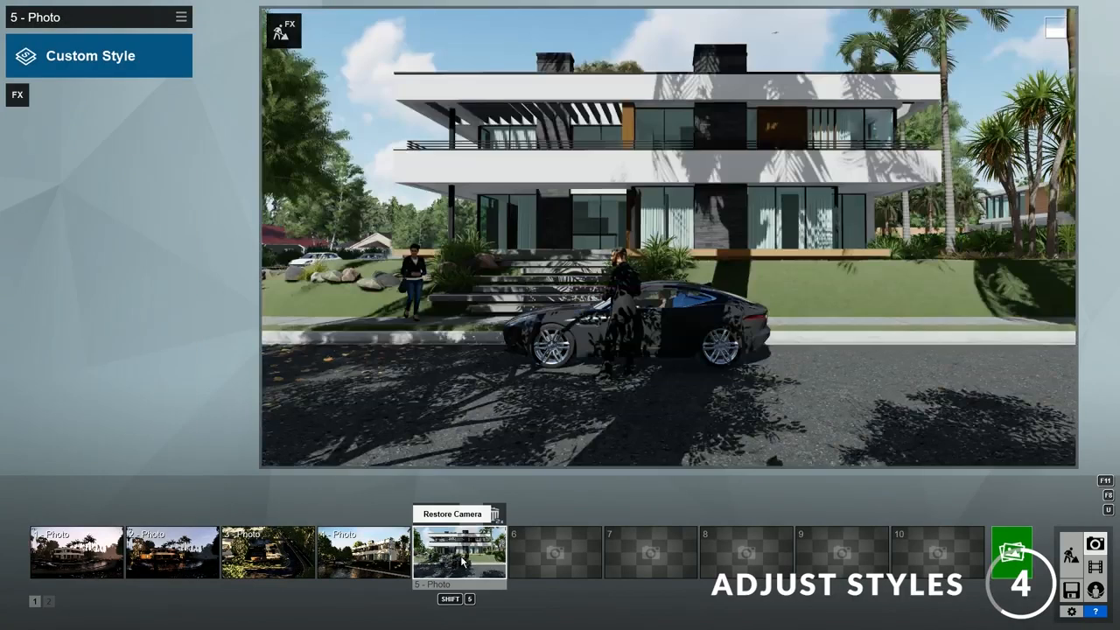
{"action": "left_click", "coordinate": [134, 68]}
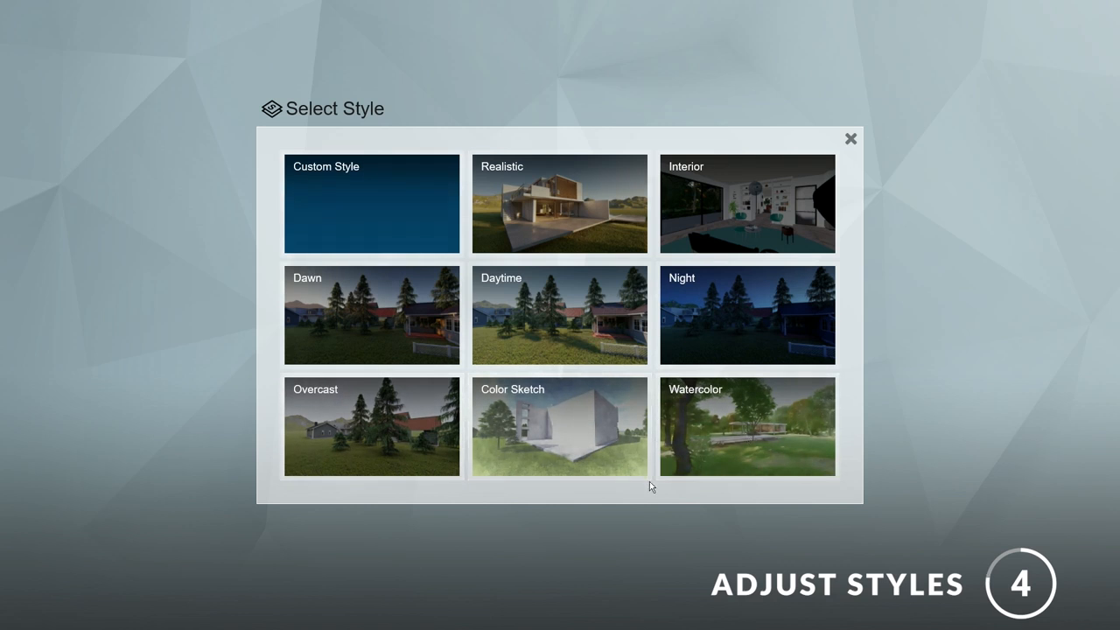
{"action": "left_click", "coordinate": [567, 201]}
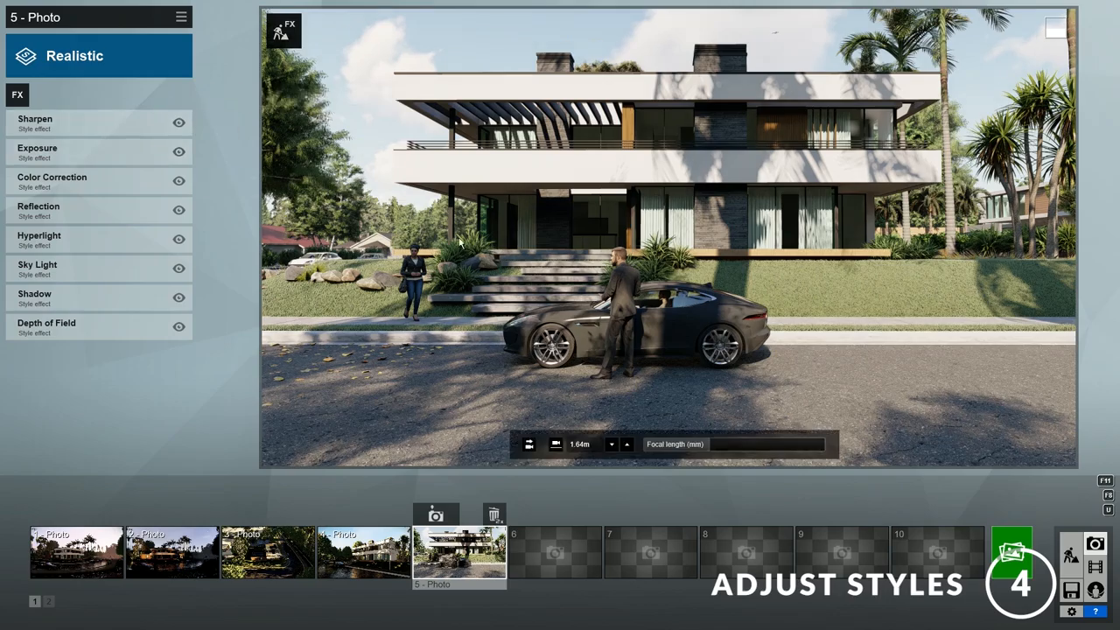
Copy the full set of effects from photo 4 and paste it onto photo 5
{"action": "left_click", "coordinate": [340, 564]}
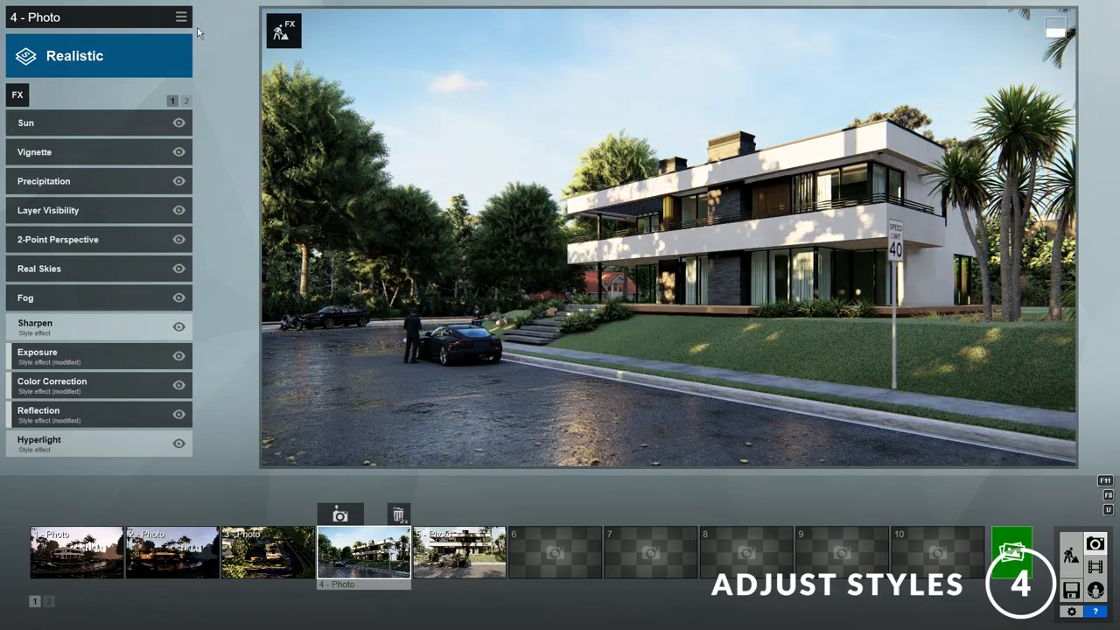
{"action": "left_click", "coordinate": [183, 20]}
{"action": "mouse_move", "coordinate": [157, 35]}
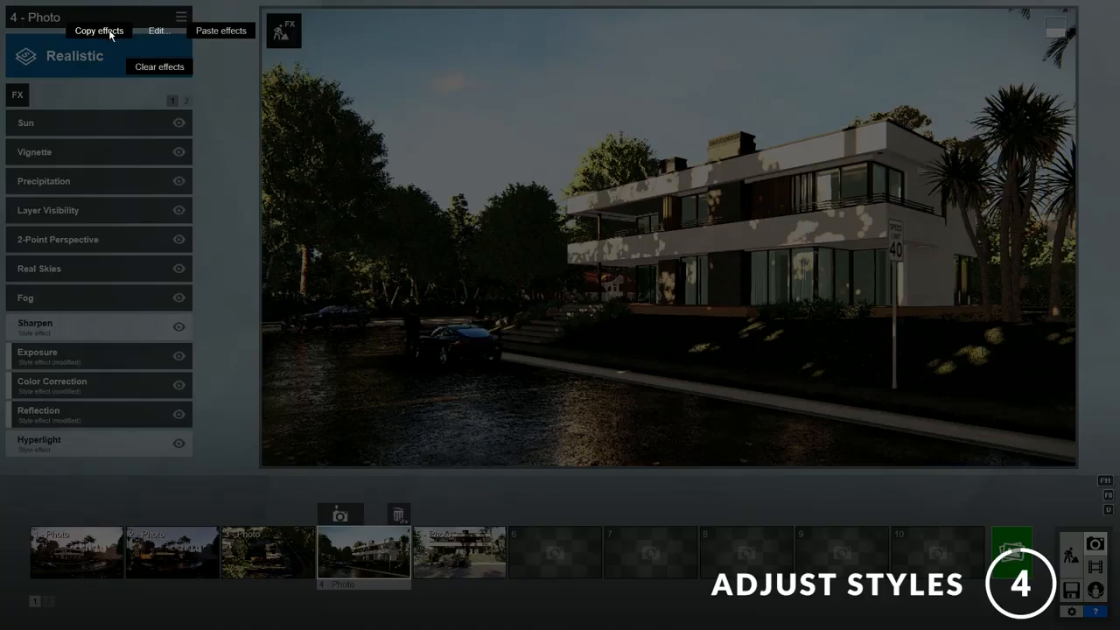
{"action": "left_click", "coordinate": [99, 31]}
{"action": "left_click", "coordinate": [453, 545]}
{"action": "left_click", "coordinate": [181, 17]}
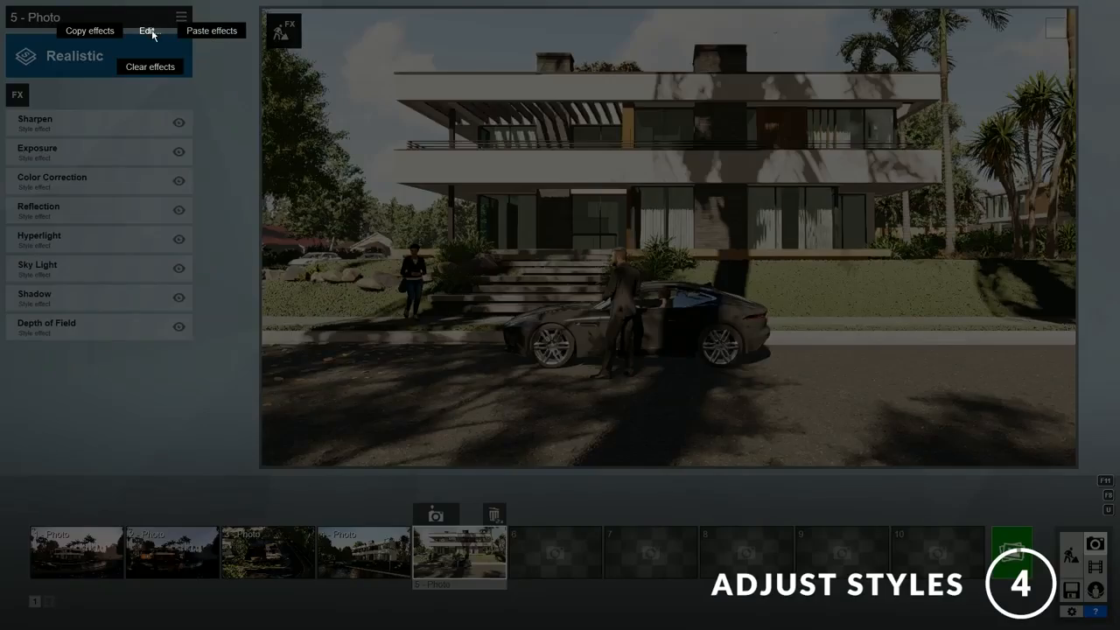
{"action": "left_click", "coordinate": [210, 31]}
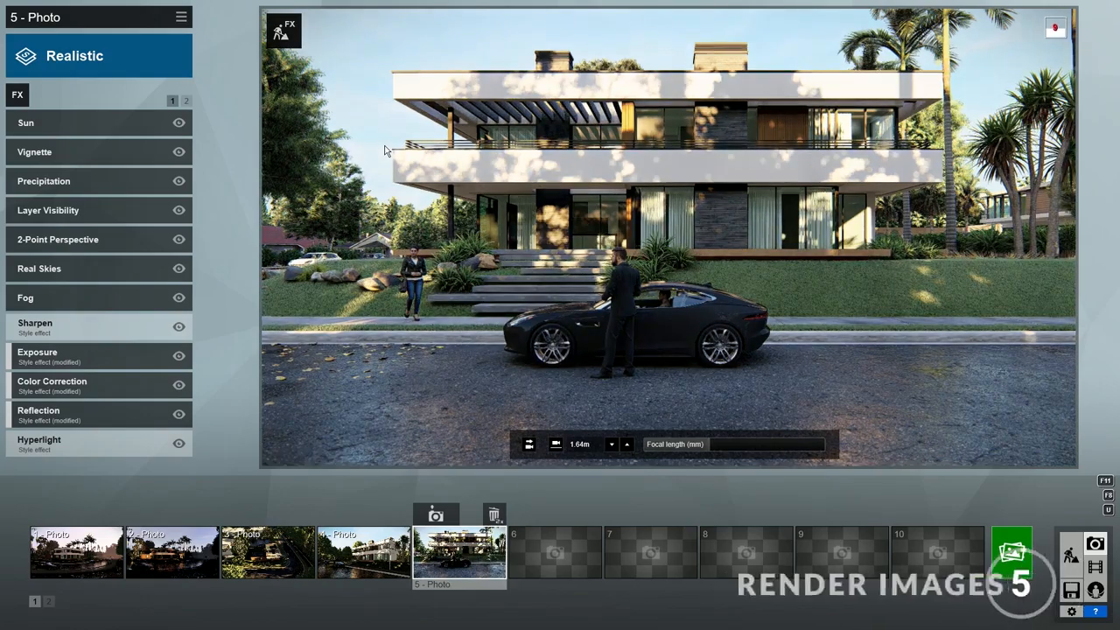
Select photo 1 and open the photo rendering options for the whole photo set
{"action": "left_click", "coordinate": [77, 551]}
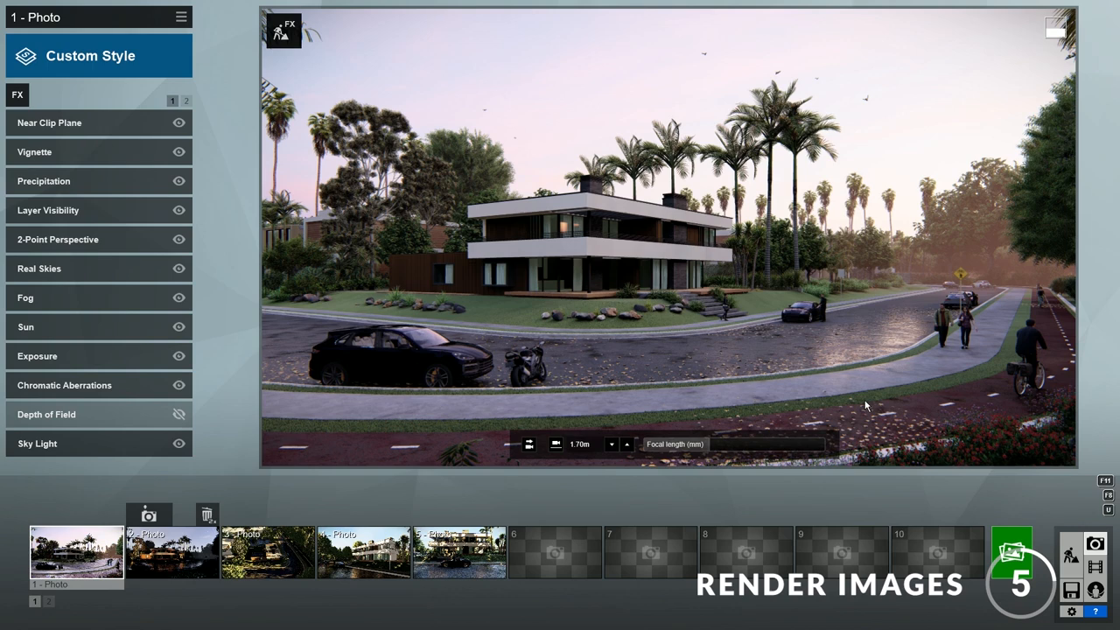
{"action": "left_click", "coordinate": [1012, 560]}
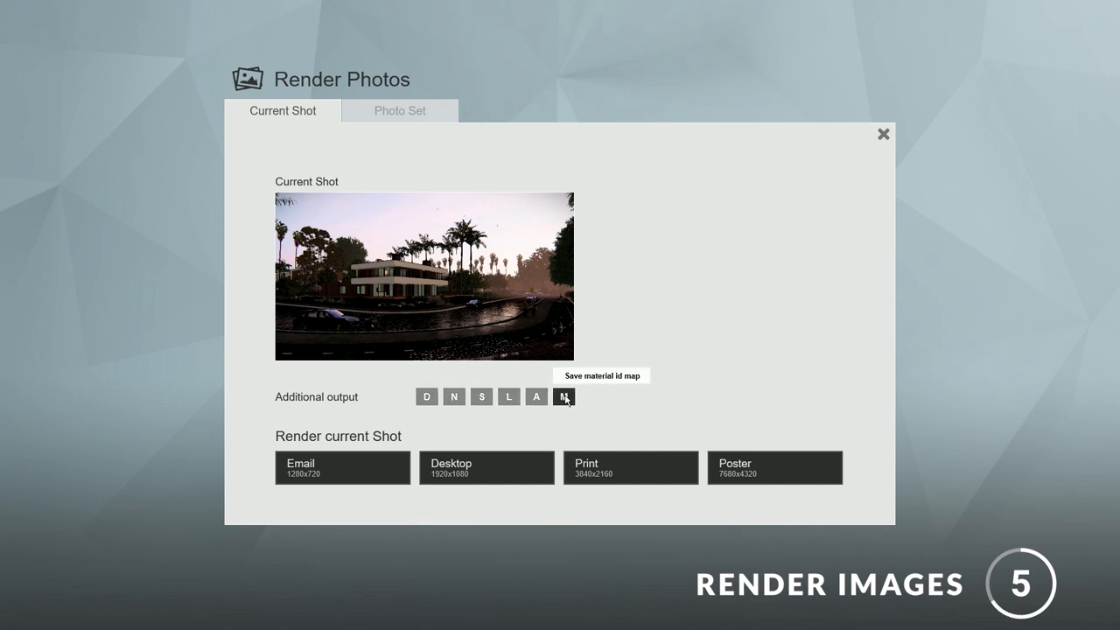
{"action": "left_click", "coordinate": [402, 110]}
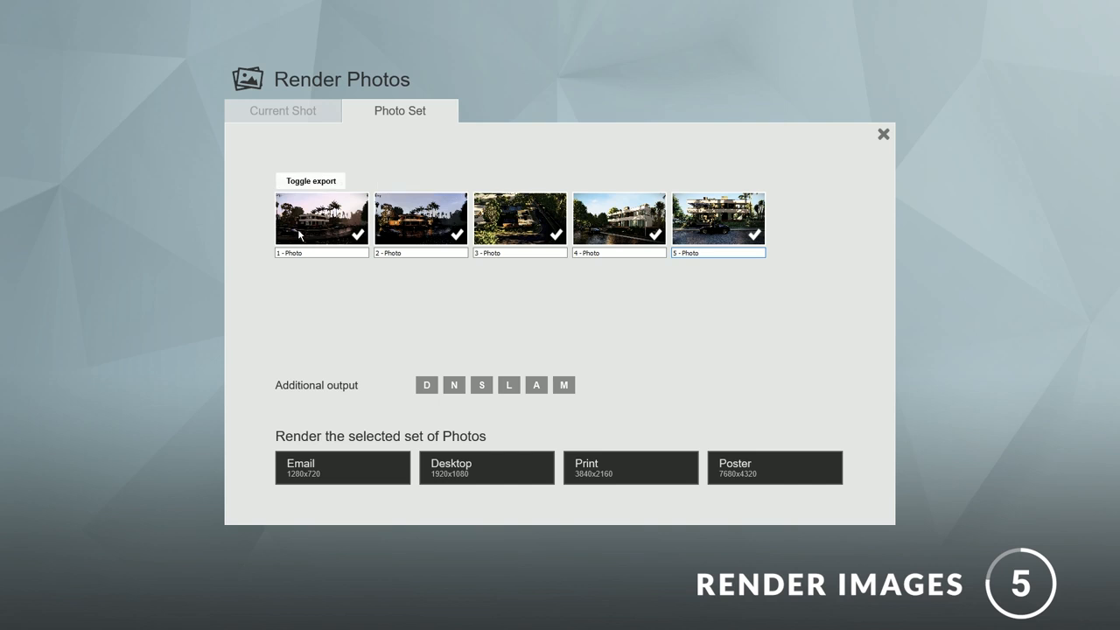